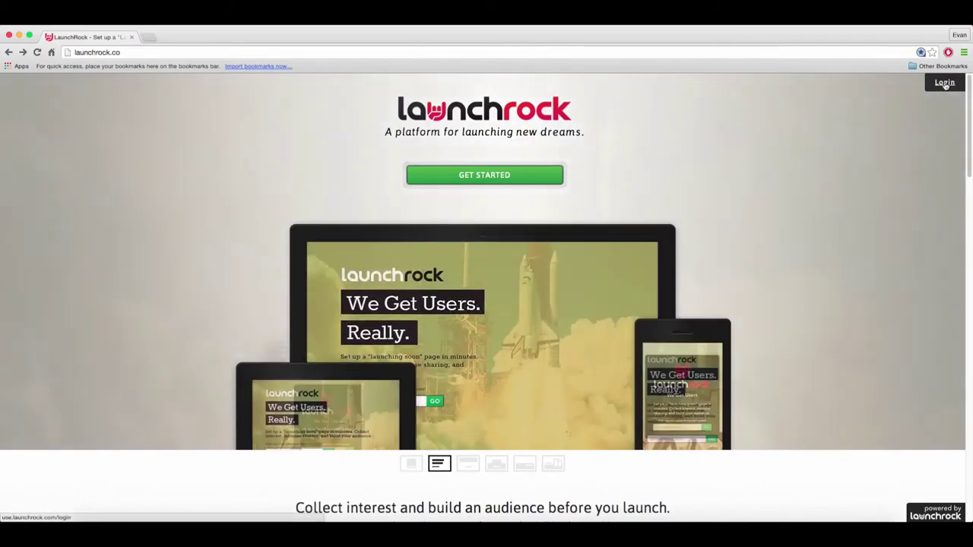
Sign in to LaunchRock with the saved email and password to reach the theme dashboard.
{"action": "left_click", "coordinate": [945, 83]}
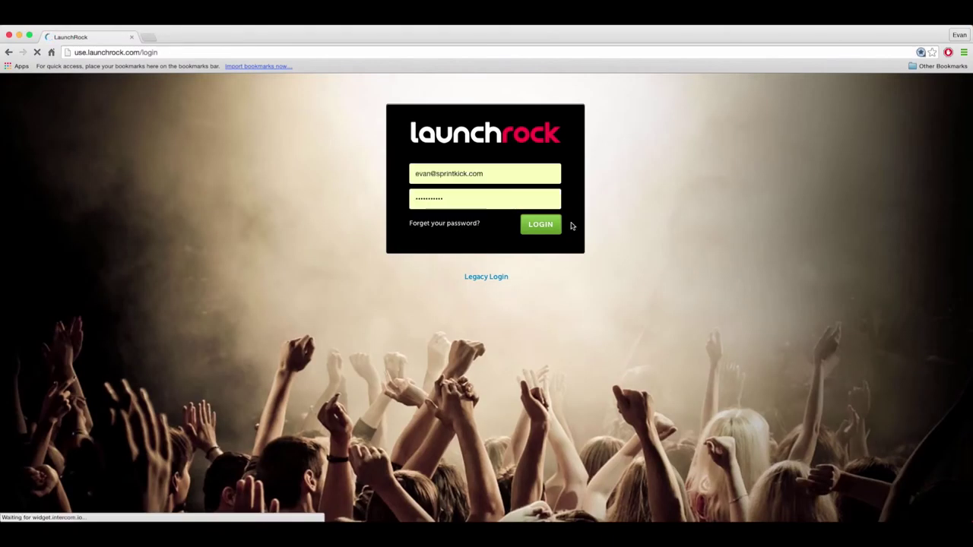
{"action": "left_click", "coordinate": [543, 224]}
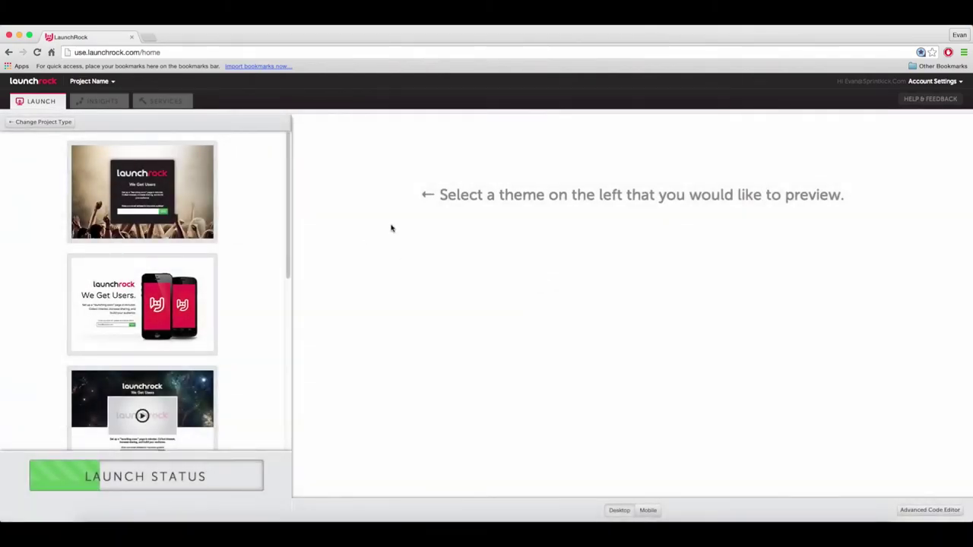
Create a new project from the Project Name dropdown to bring up the theme picker.
{"action": "left_click", "coordinate": [113, 86]}
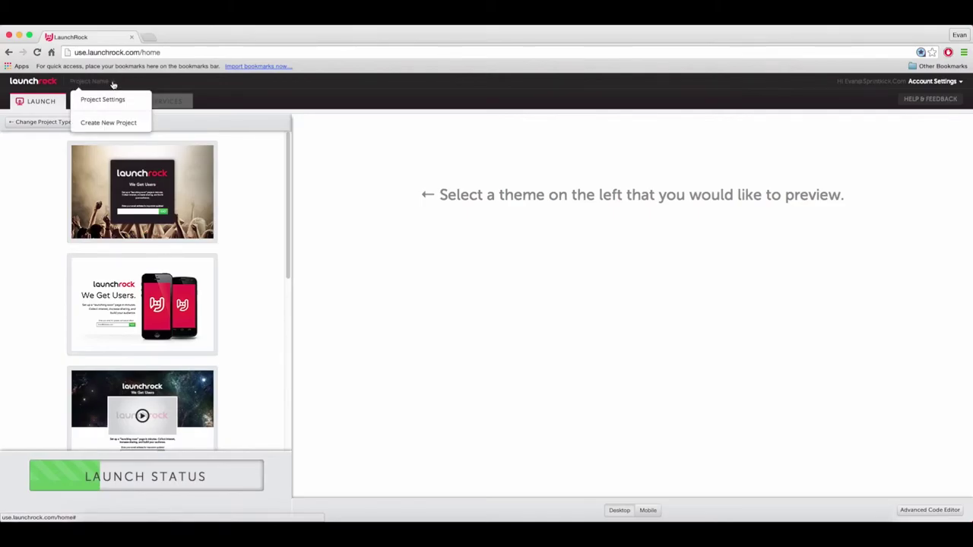
{"action": "left_click", "coordinate": [117, 123]}
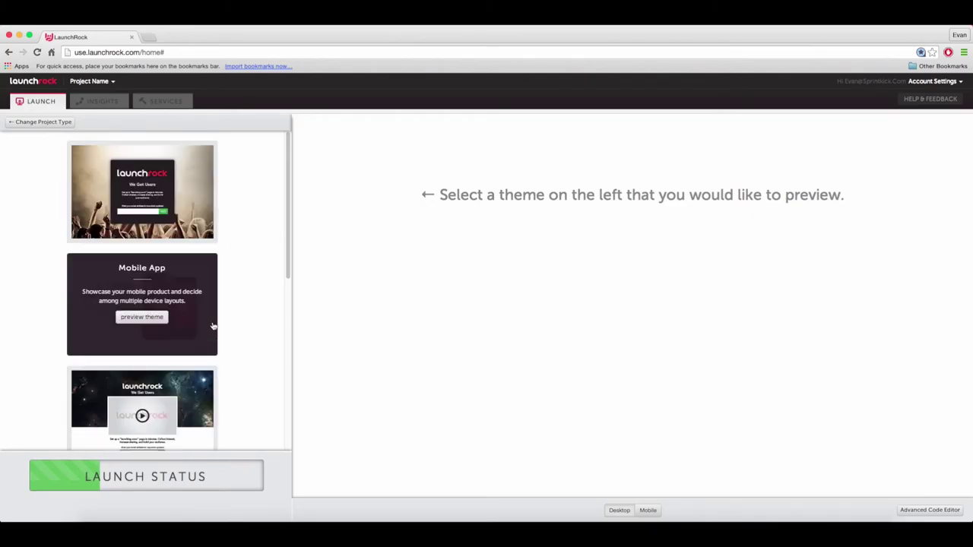
{"action": "scroll", "coordinate": [242, 306], "scroll_direction": "down", "scroll_amount": 1}
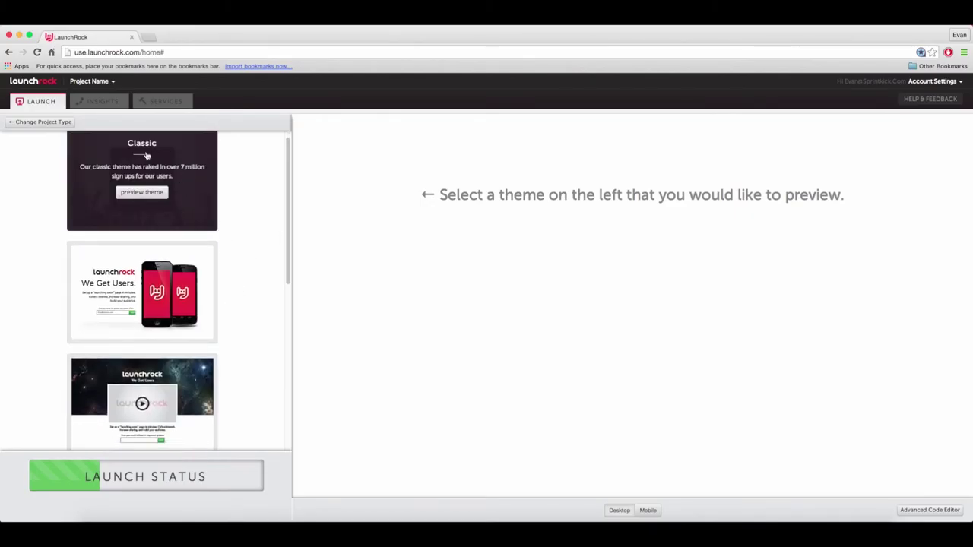
{"action": "scroll", "coordinate": [237, 178], "scroll_direction": "up", "scroll_amount": 1}
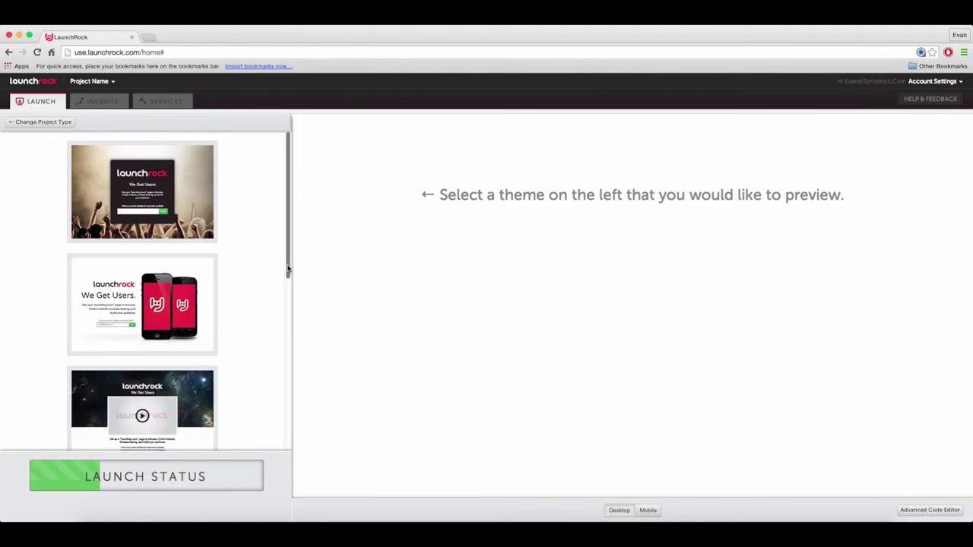
{"action": "left_click_drag", "start_coordinate": [288, 269], "coordinate": [276, 336]}
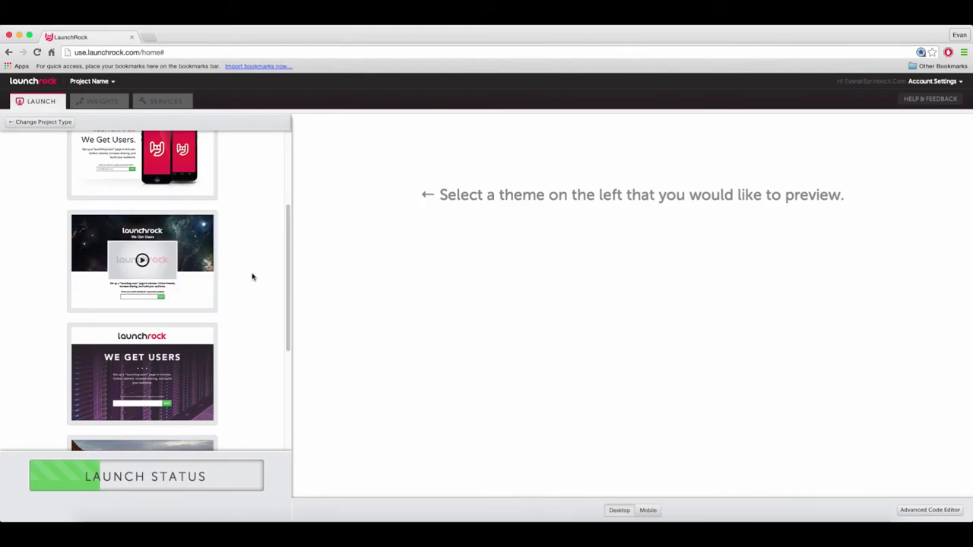
{"action": "scroll", "coordinate": [252, 277], "scroll_direction": "down", "scroll_amount": 2}
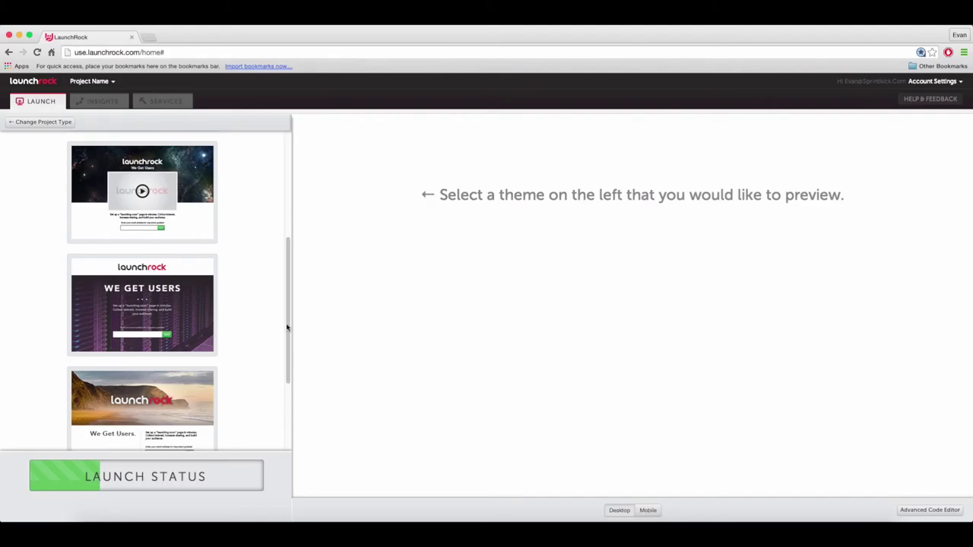
{"action": "left_click_drag", "start_coordinate": [286, 327], "coordinate": [283, 228]}
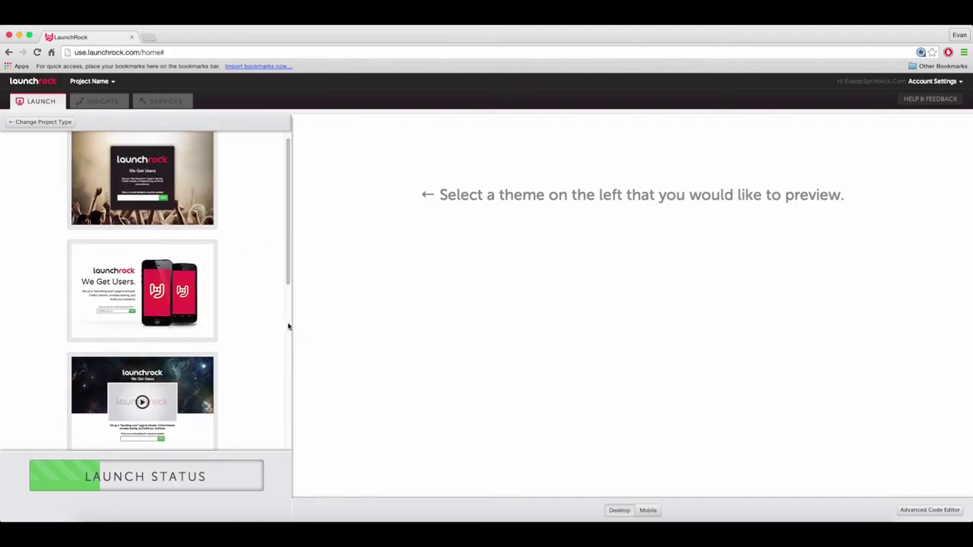
{"action": "mouse_move", "coordinate": [141, 290]}
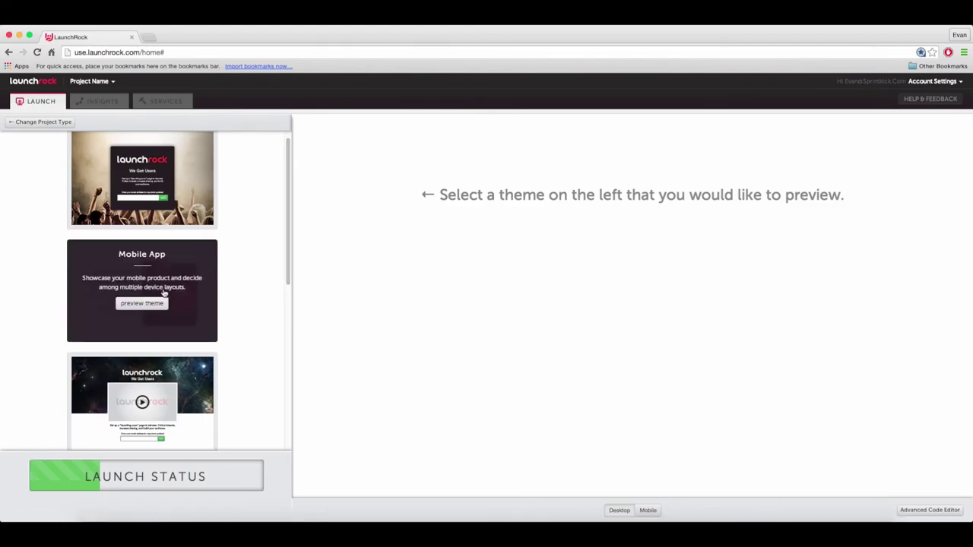
Preview the Mobile App theme, showing its phone-mockup page with an email signup field.
{"action": "left_click", "coordinate": [155, 304]}
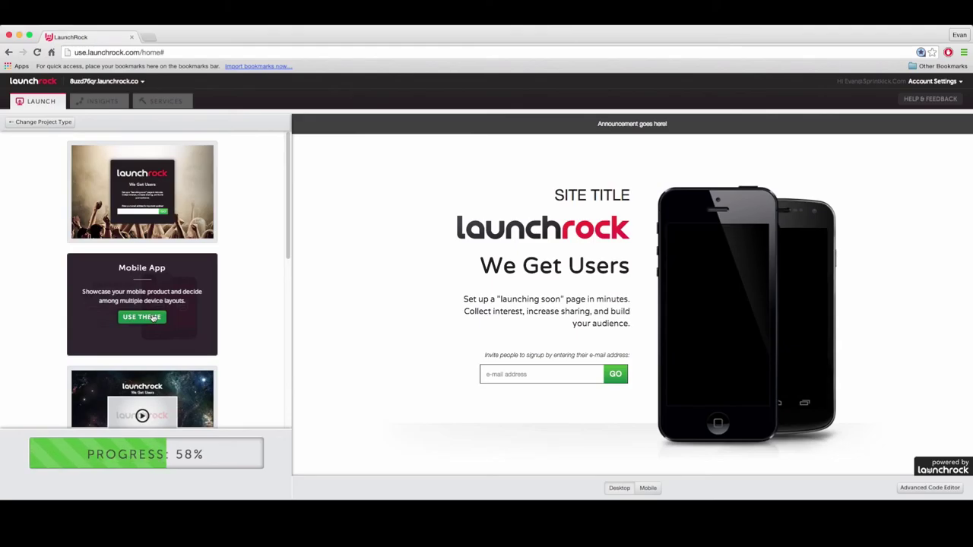